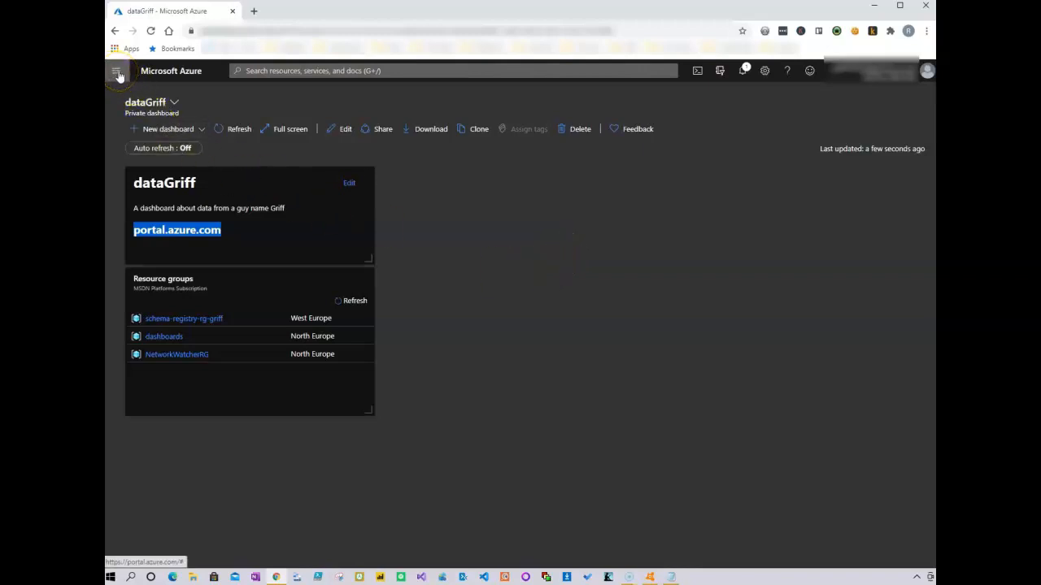
Open the Storage accounts service from the full list of services and start creating a new storage account
click(118, 72)
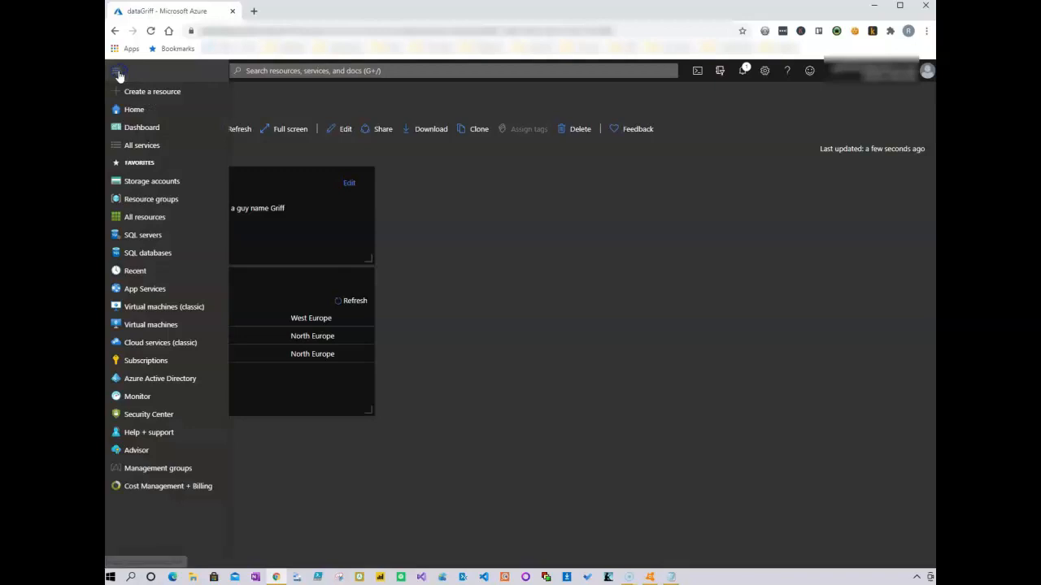
click(182, 146)
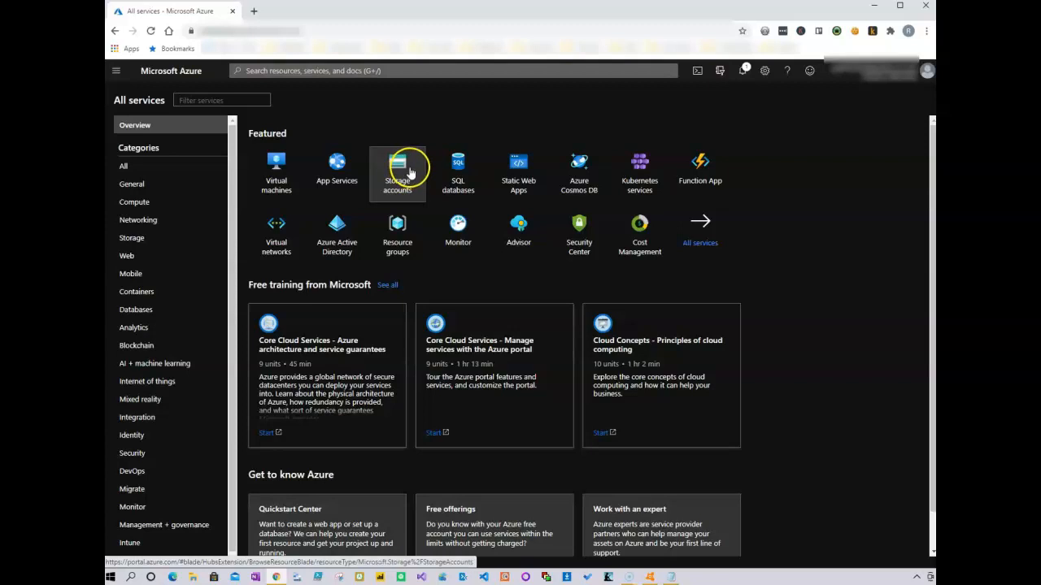
click(406, 176)
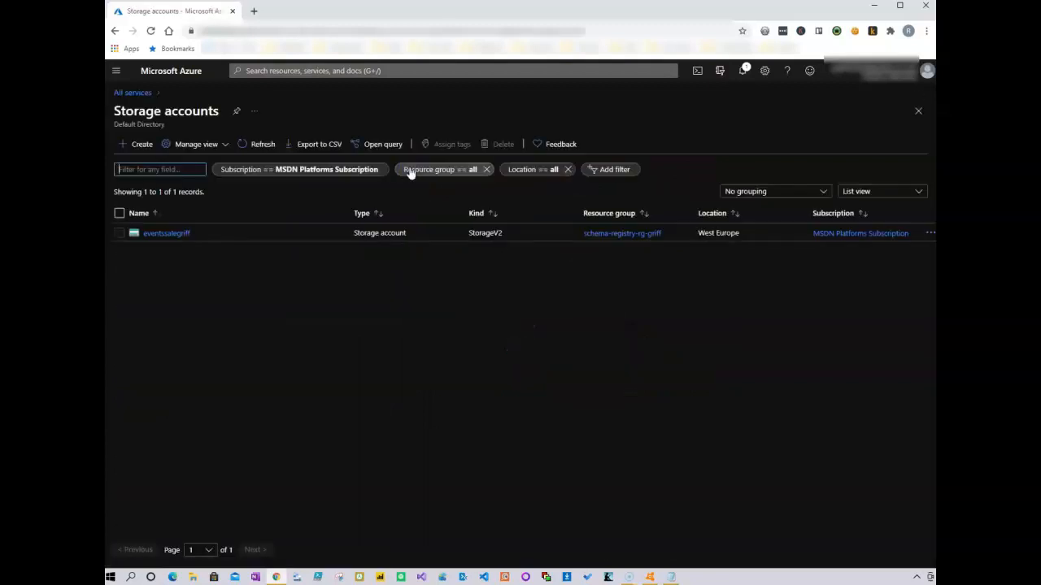
click(134, 146)
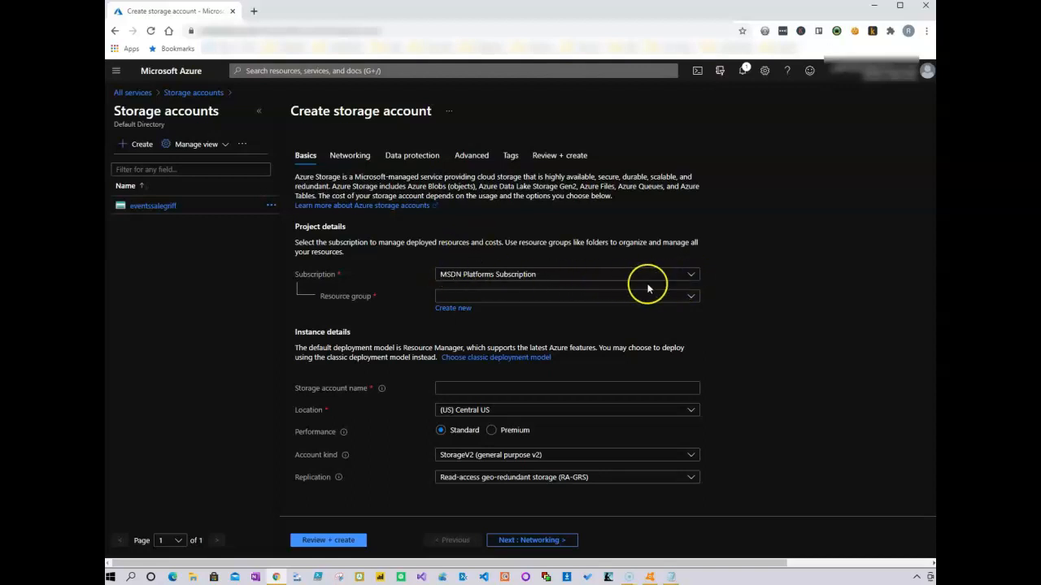
Create a new resource group named my-sa-rg for the storage account
click(453, 309)
click(477, 380)
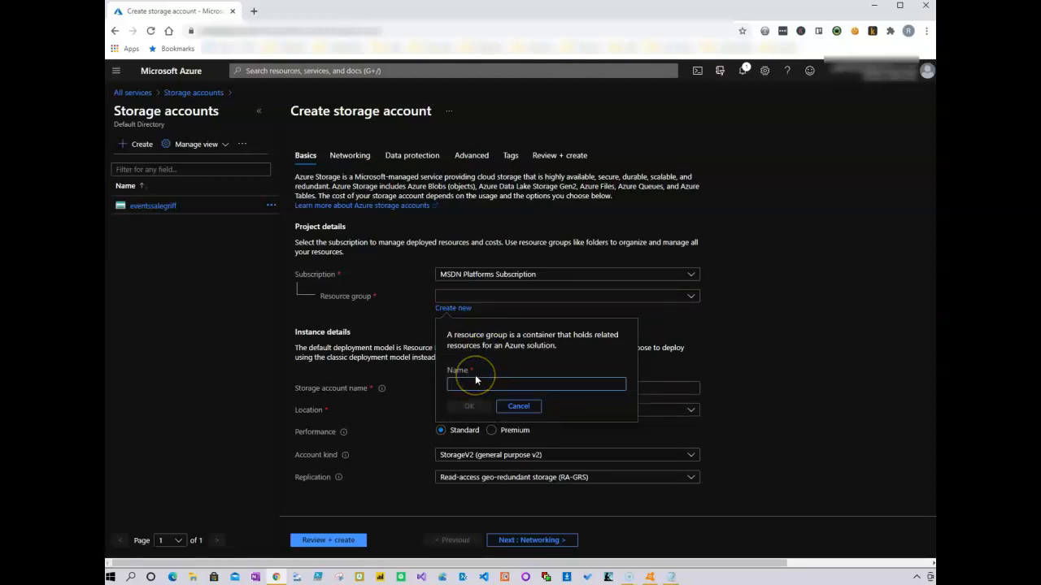
text(my-sa-rg)
click(476, 409)
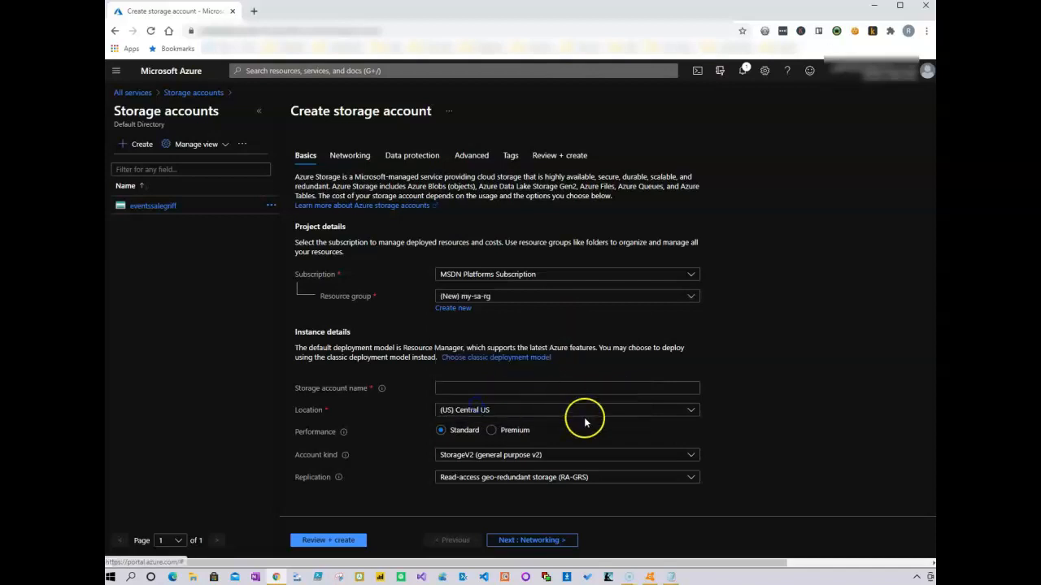
Name the storage account mysaeungriff and set its location to (Europe) North Europe
click(456, 388)
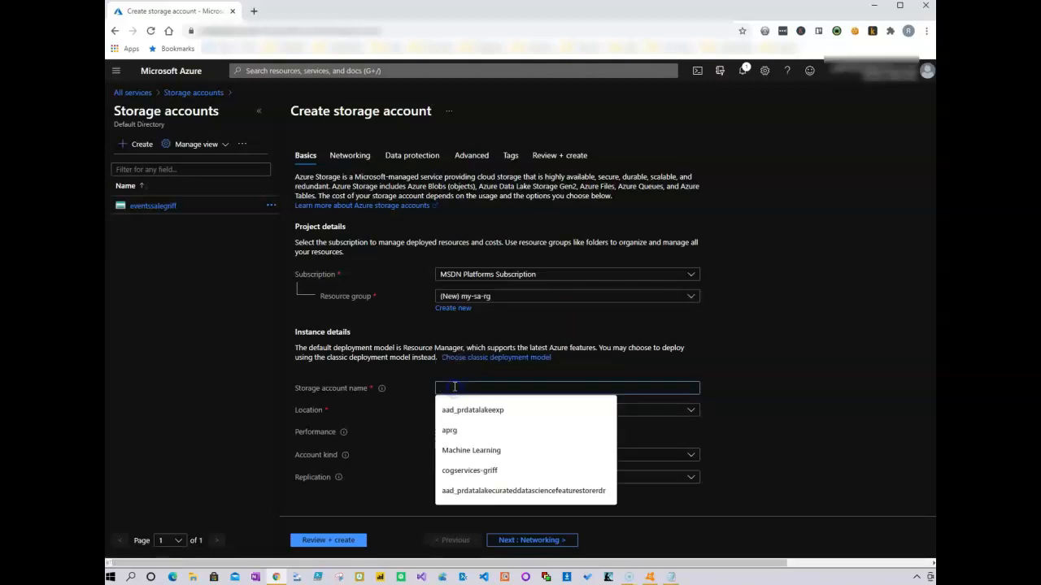
text(mysa)
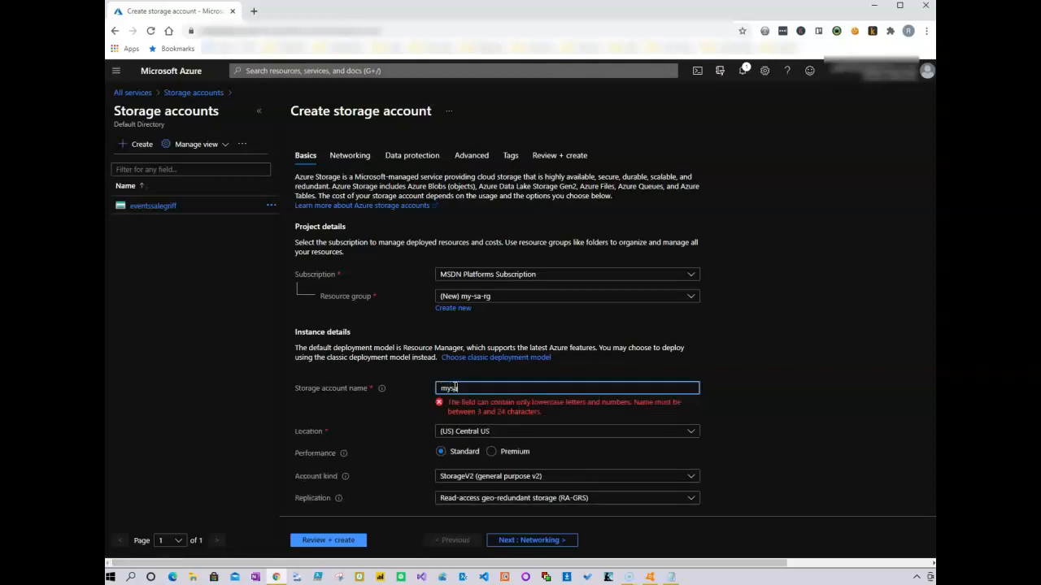
text(e)
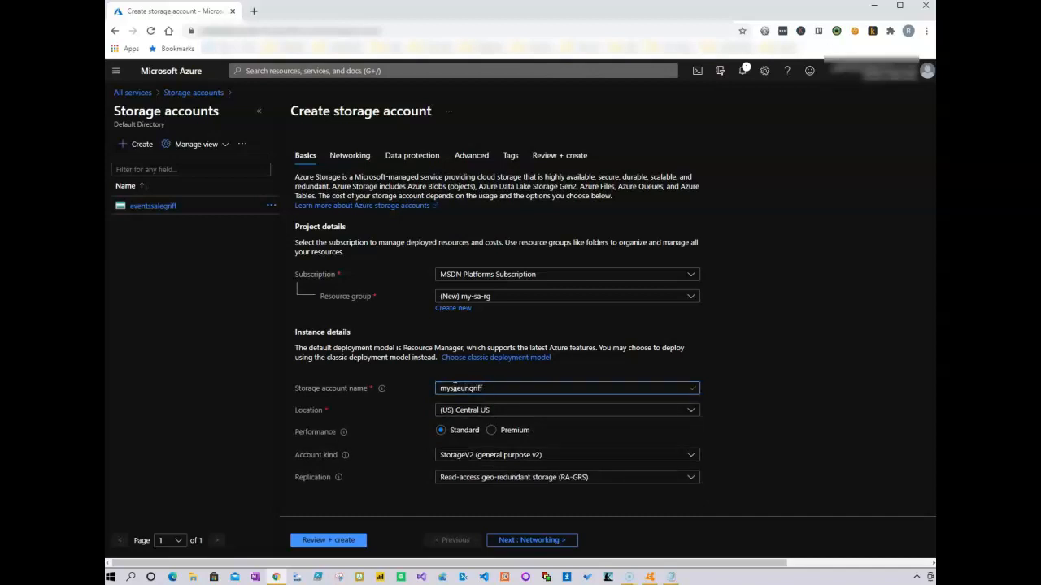
text(ungriff)
click(689, 411)
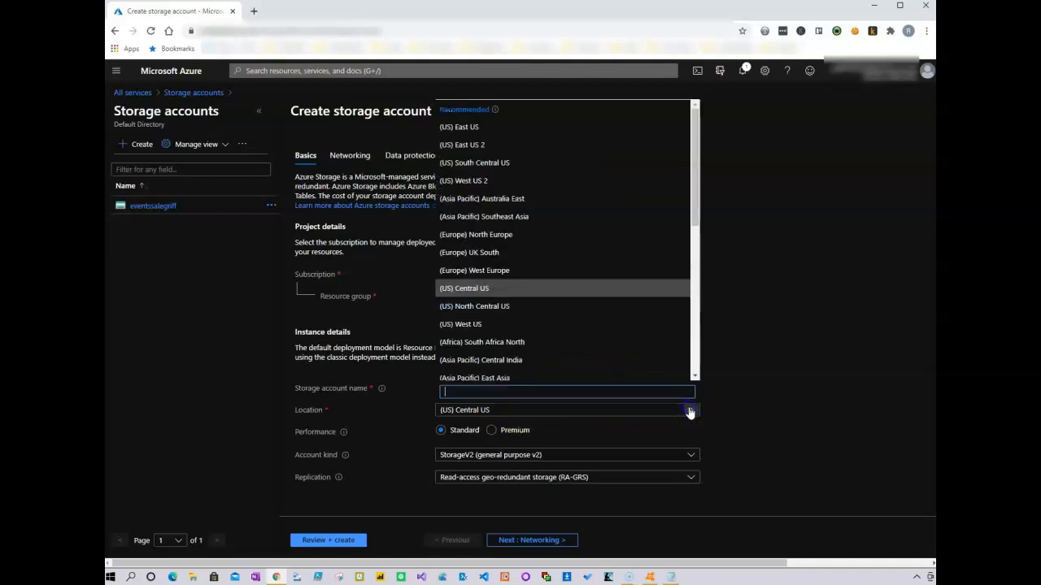
click(513, 235)
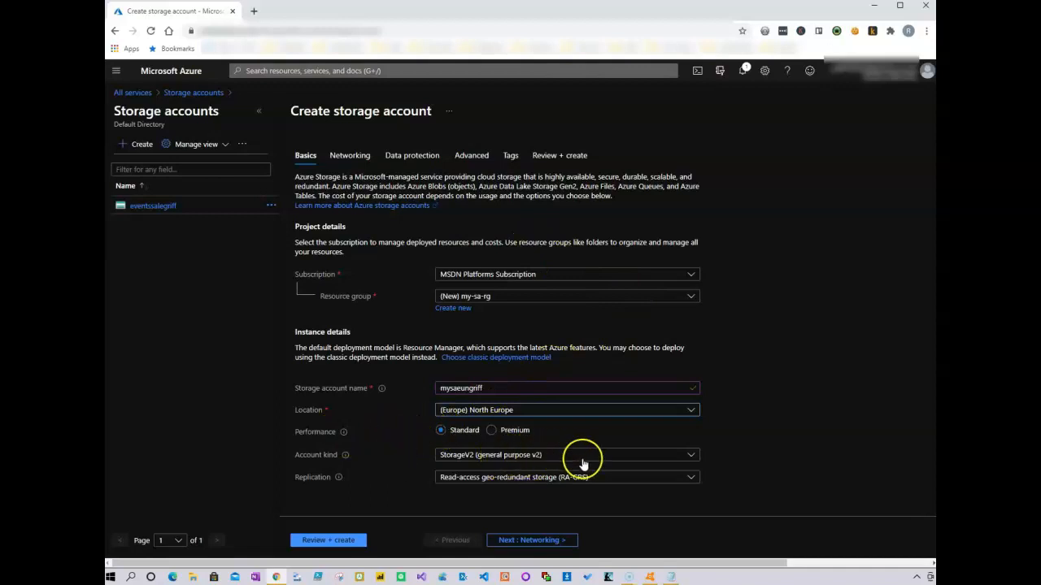
mouse_move(337, 480)
click(619, 460)
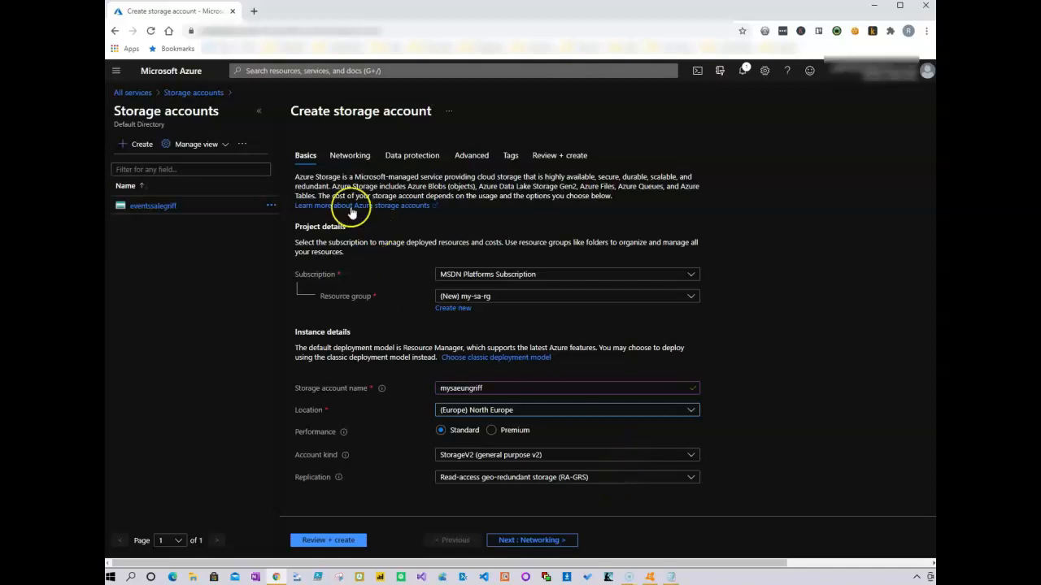
Check the networking and data protection options, review the configuration summary, and create the storage account with the default settings
click(345, 156)
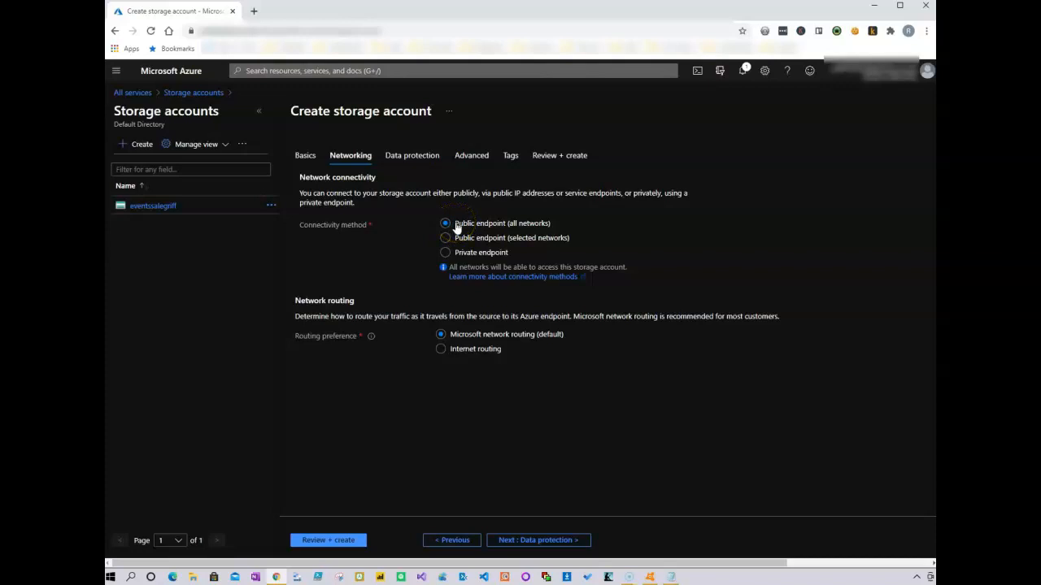
click(413, 157)
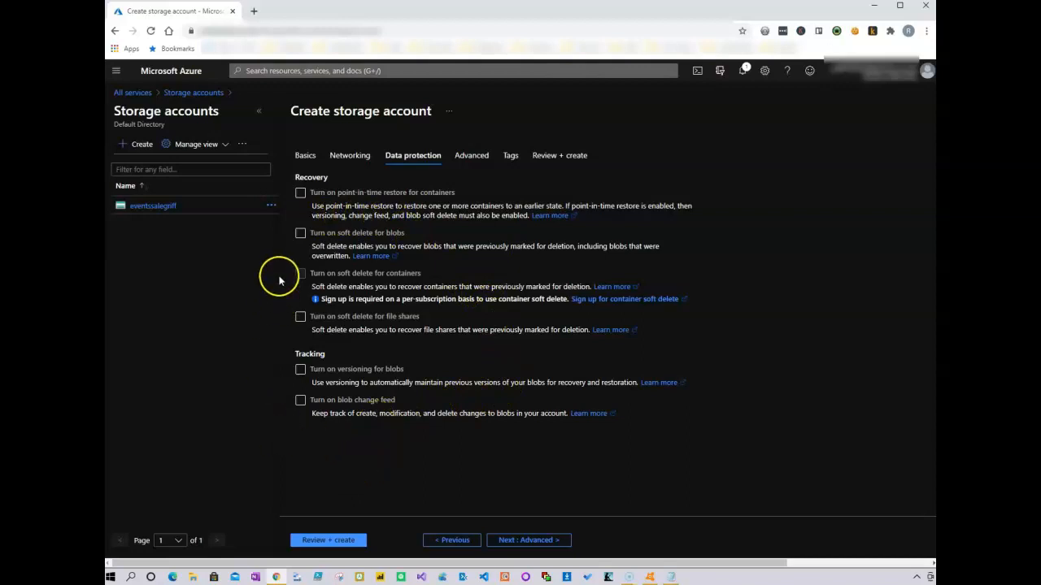
click(567, 155)
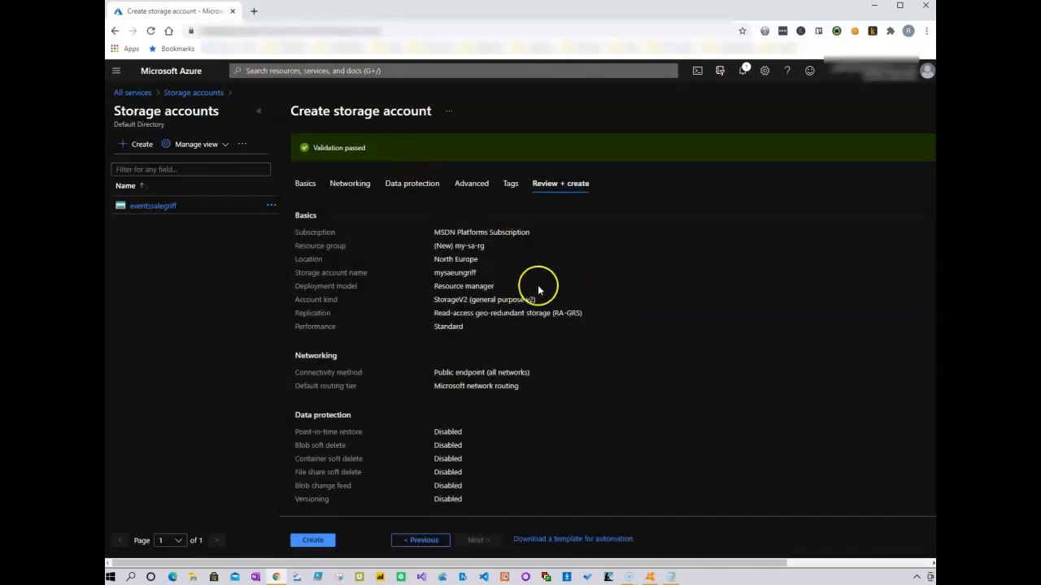
scroll(538, 299, down, 2)
scroll(537, 304, down, 2)
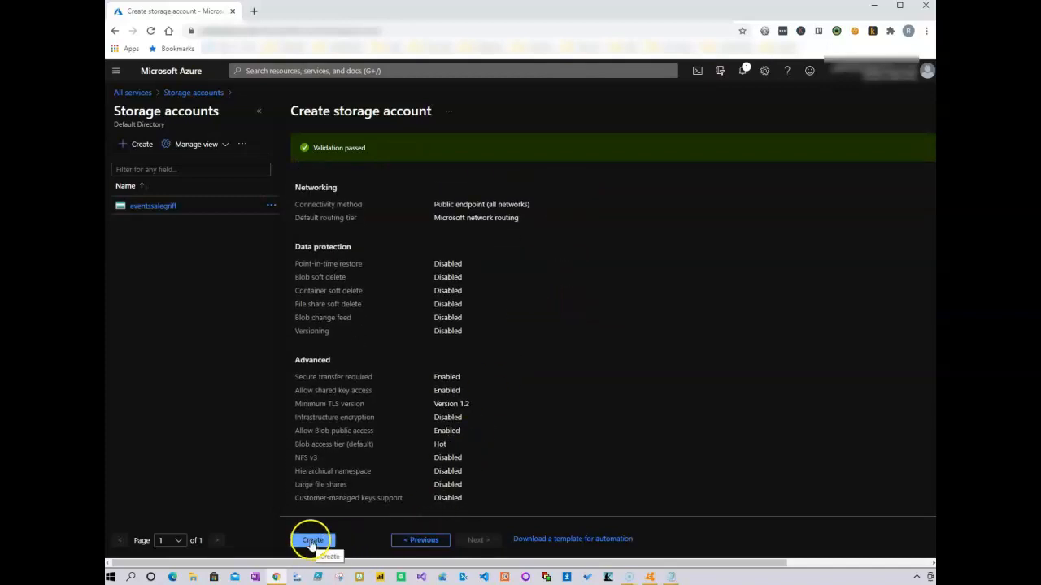
click(312, 541)
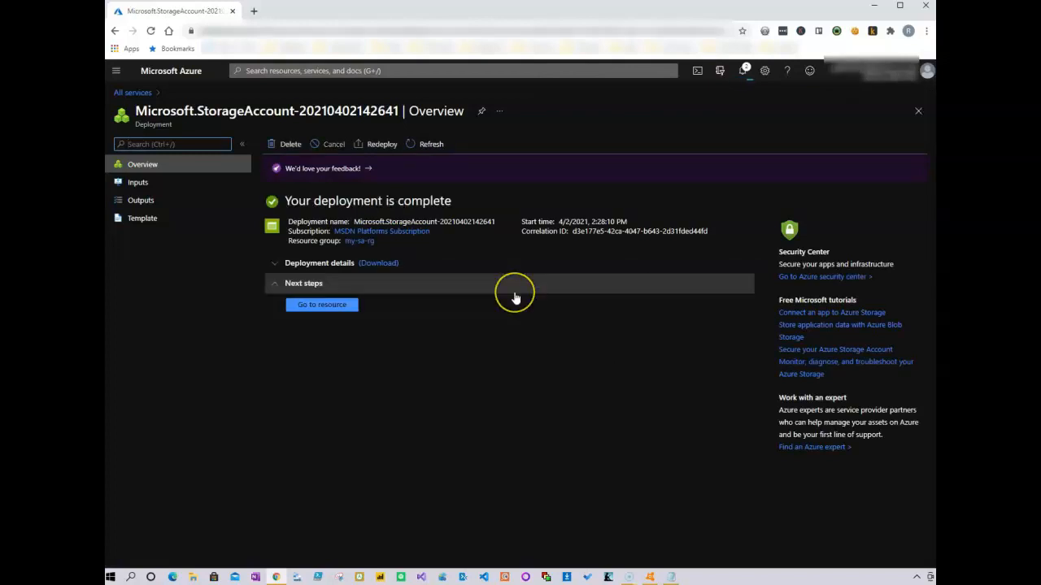
Open the deployed mysaeungriff storage account and create a private blob container named mycontainer
click(321, 305)
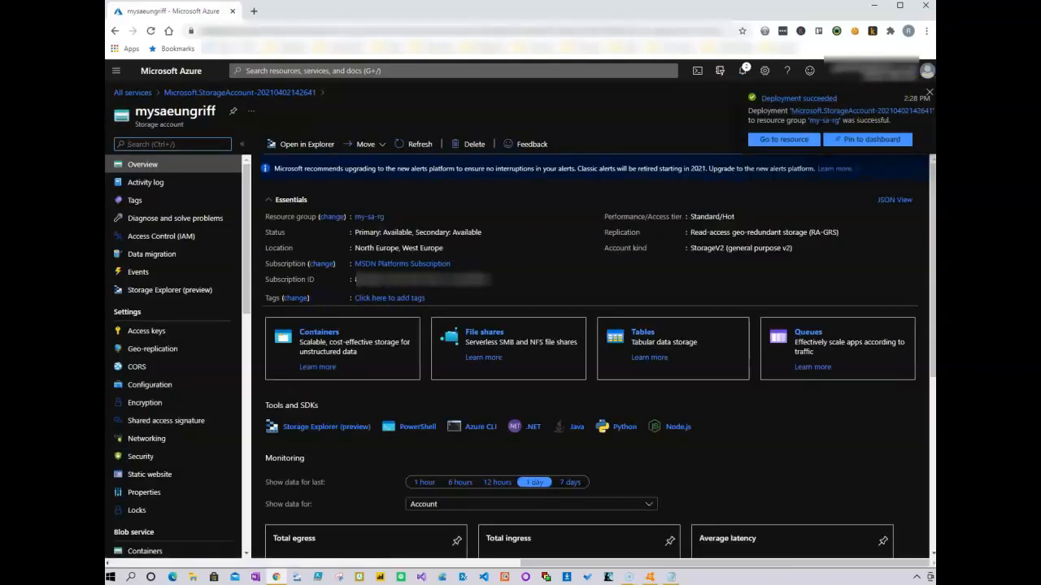
click(929, 92)
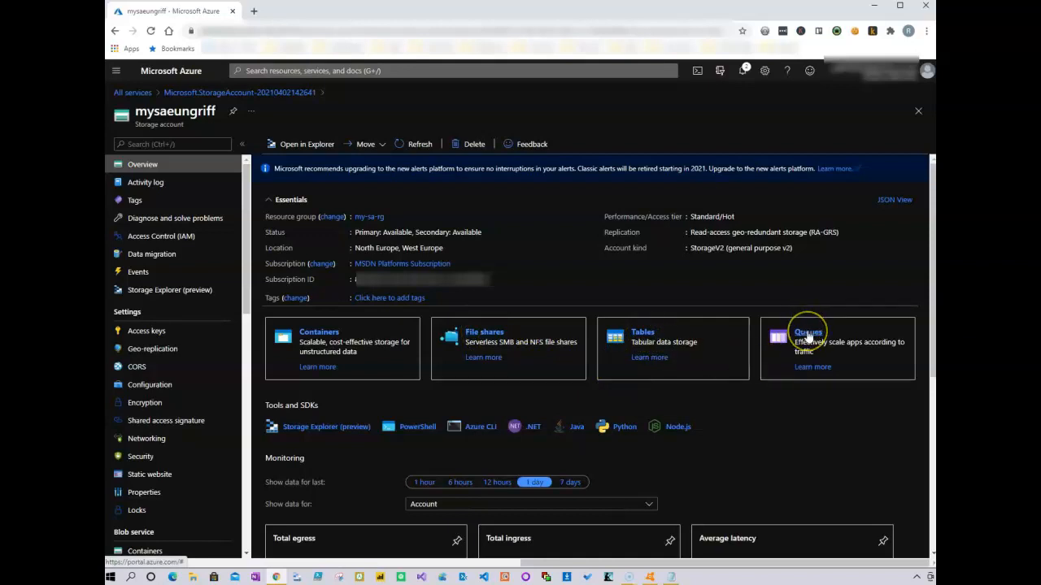
click(315, 336)
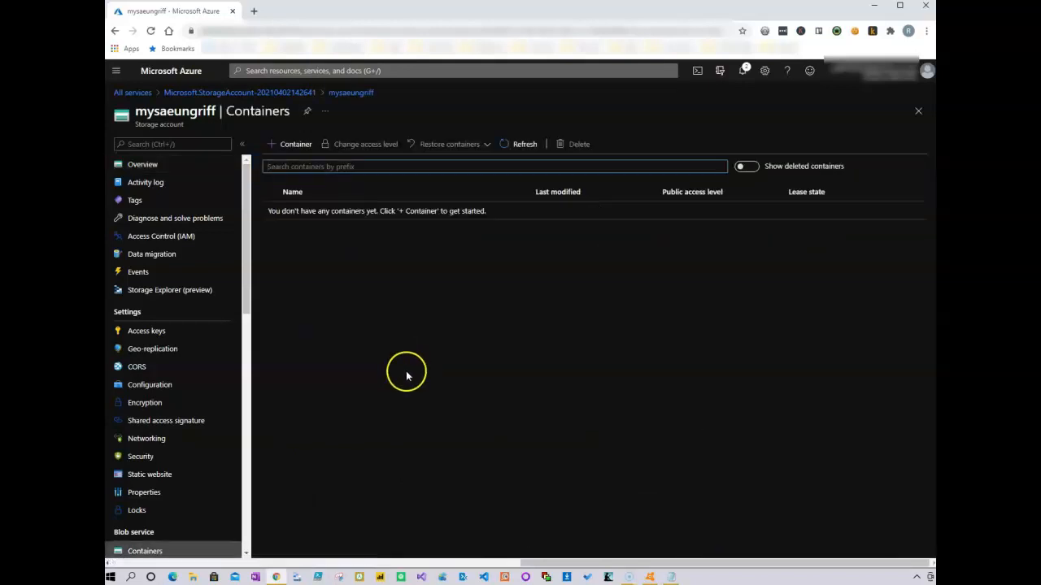
click(289, 144)
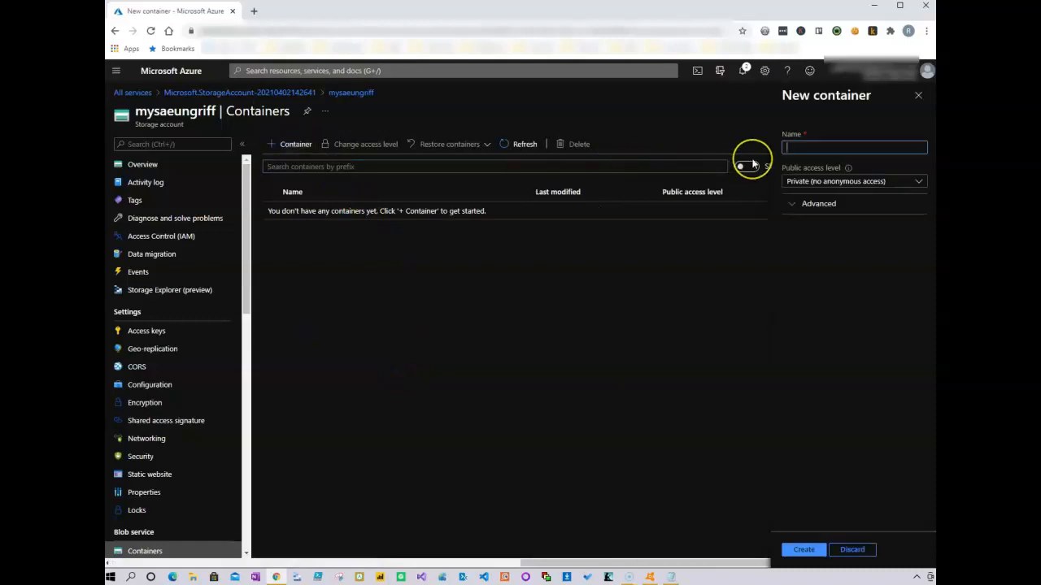
text(mycontainer)
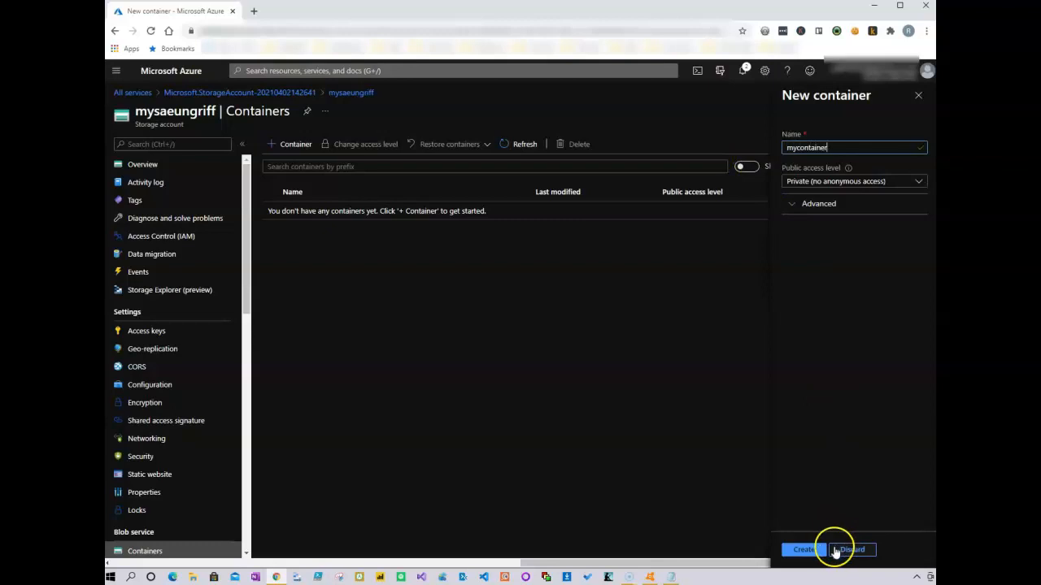
click(805, 549)
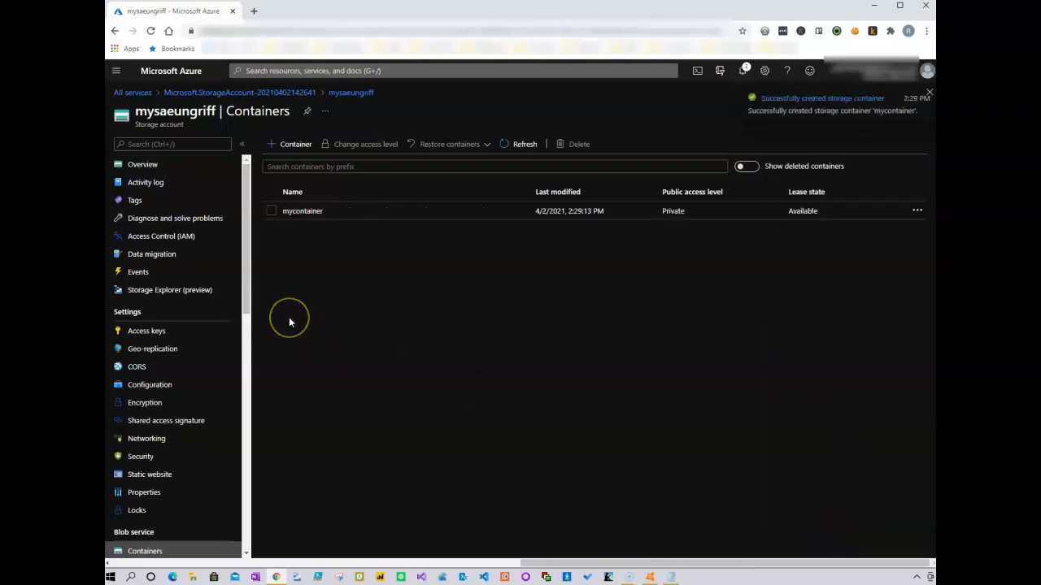
Upload the testblob text file from the desktop into mycontainer and open the blob's contents in its editor view
click(309, 212)
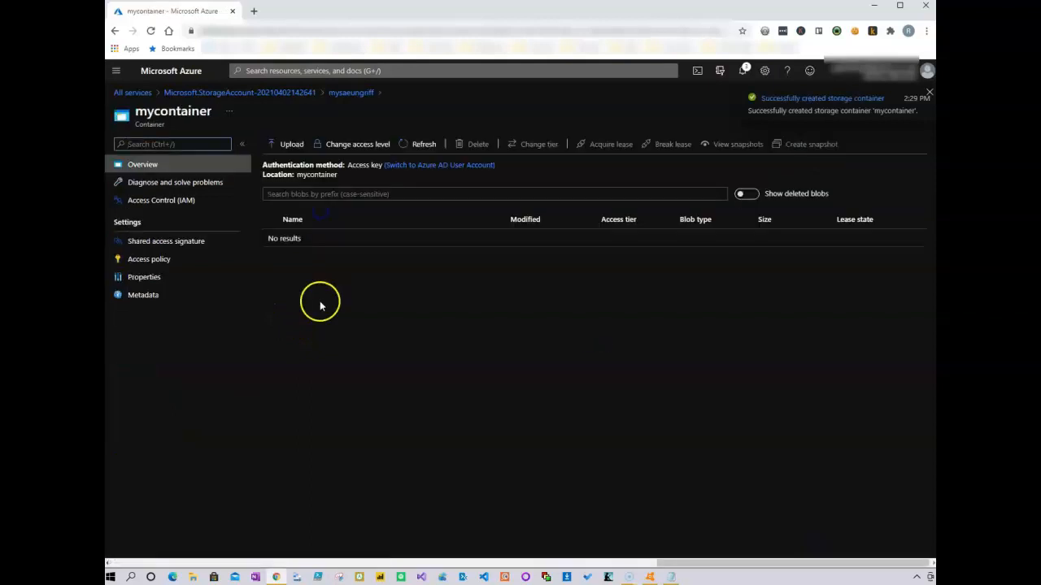
click(286, 150)
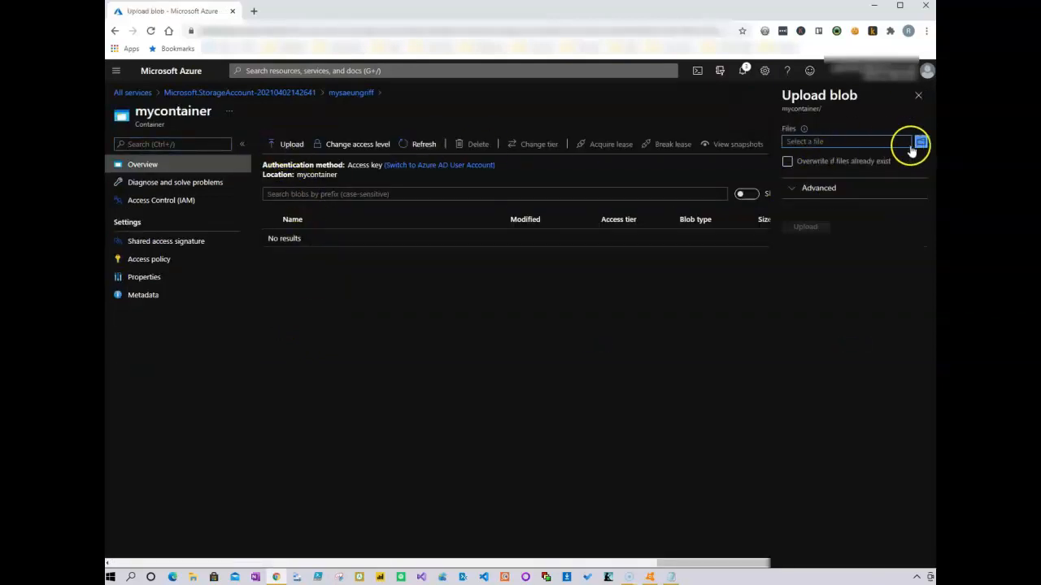
click(921, 143)
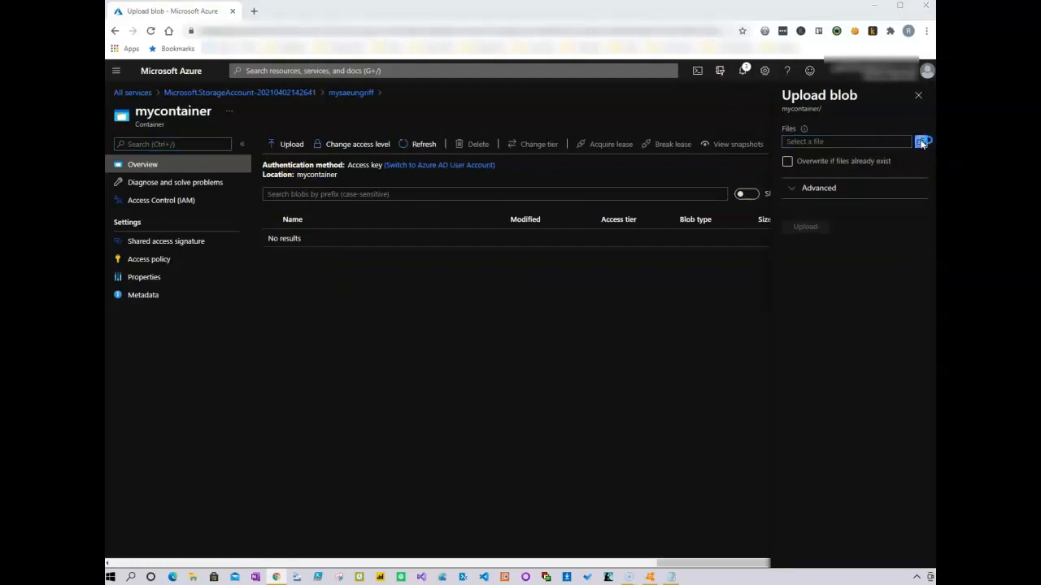
click(249, 79)
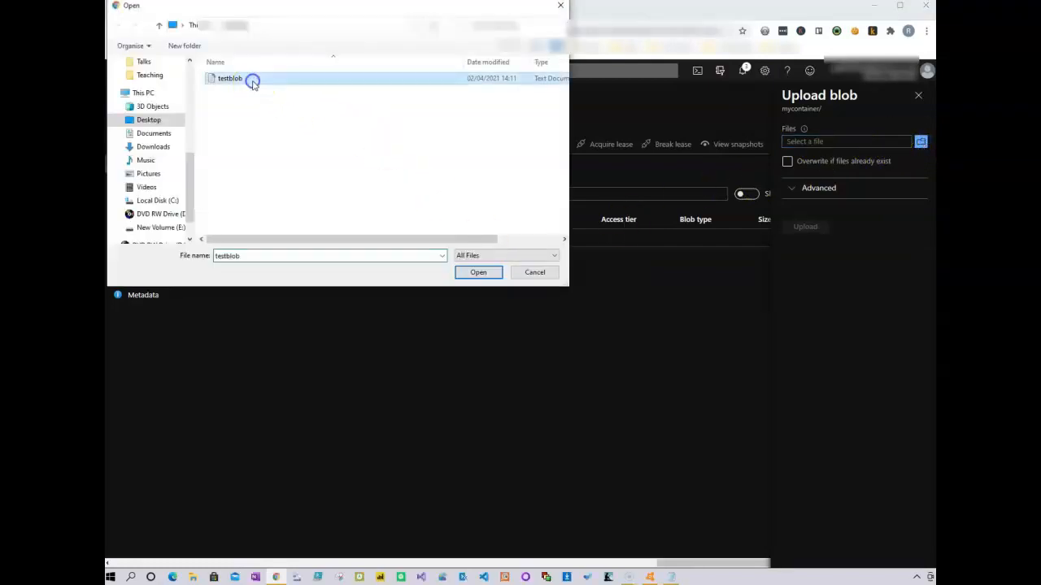
click(478, 273)
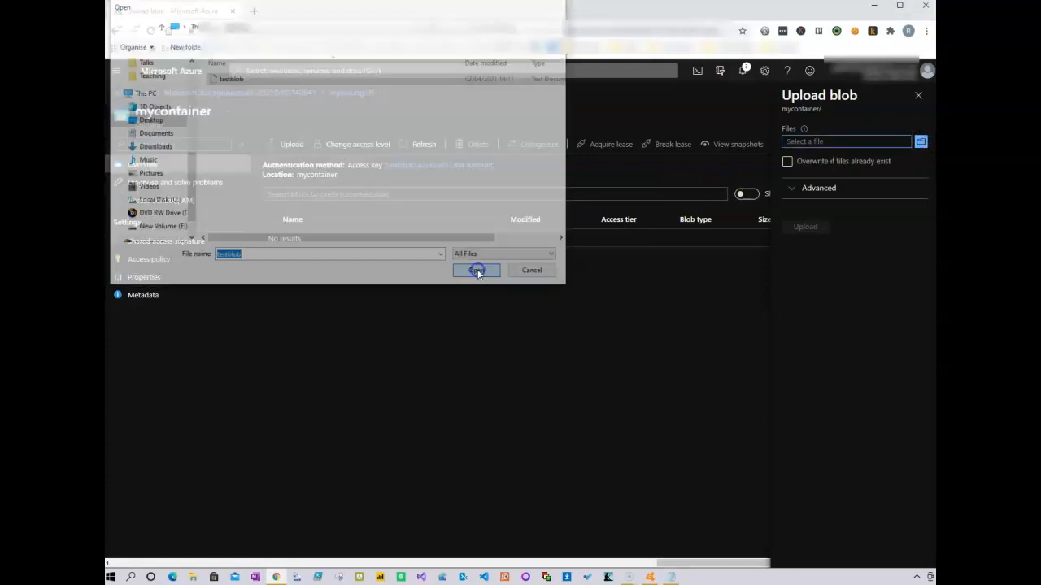
click(805, 227)
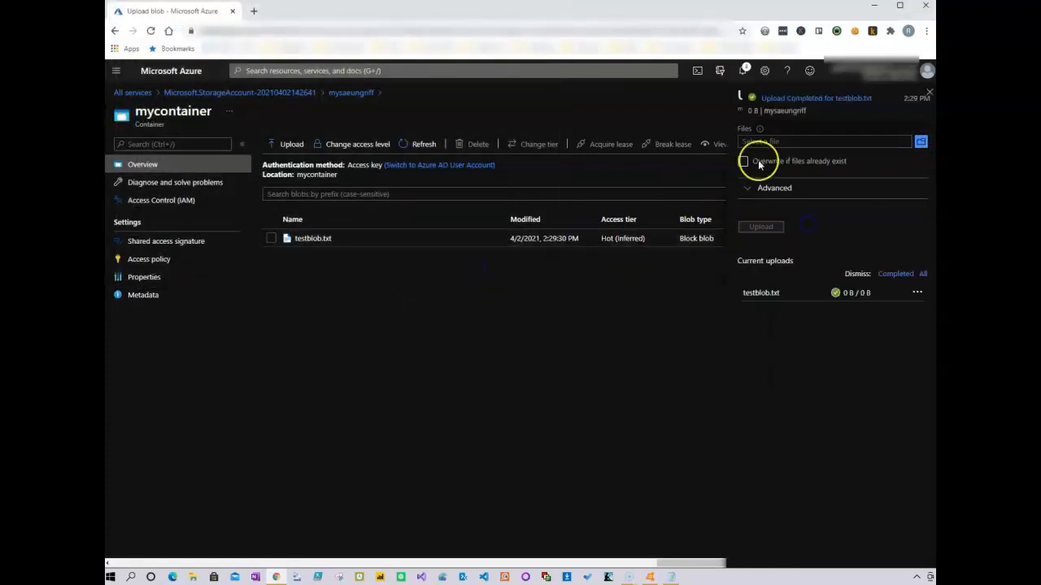
click(929, 94)
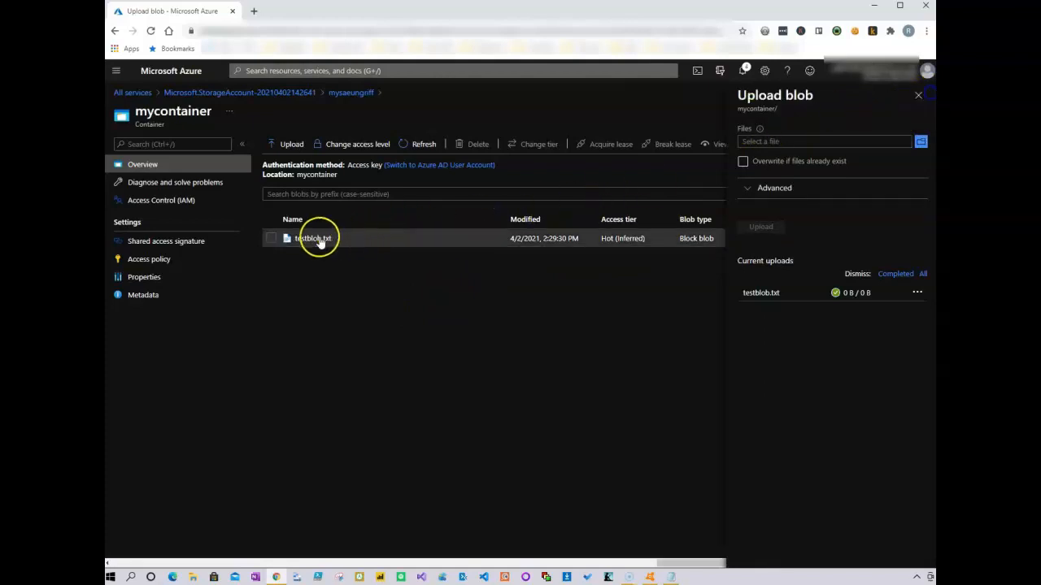
click(314, 239)
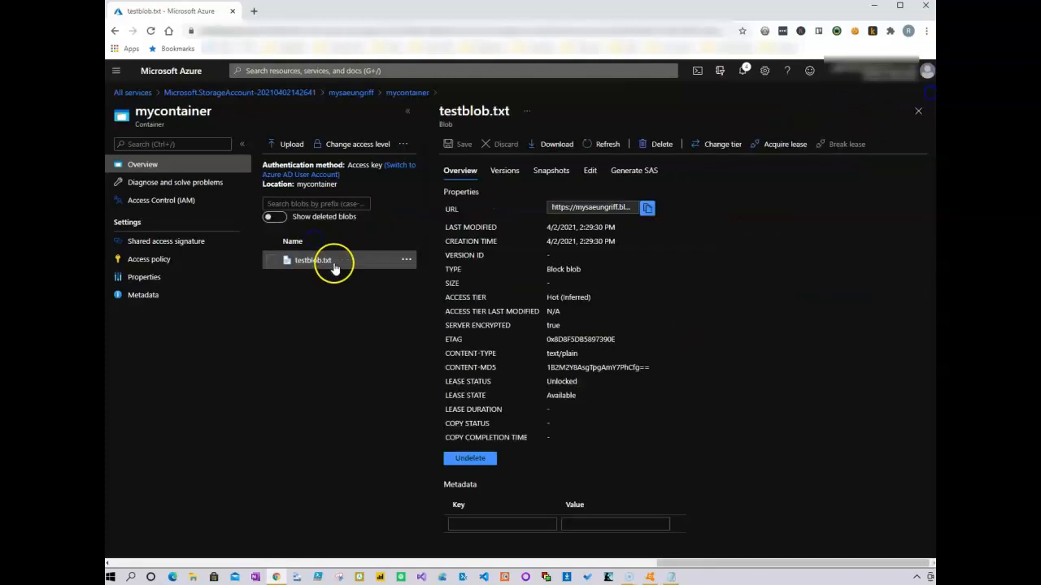
click(593, 170)
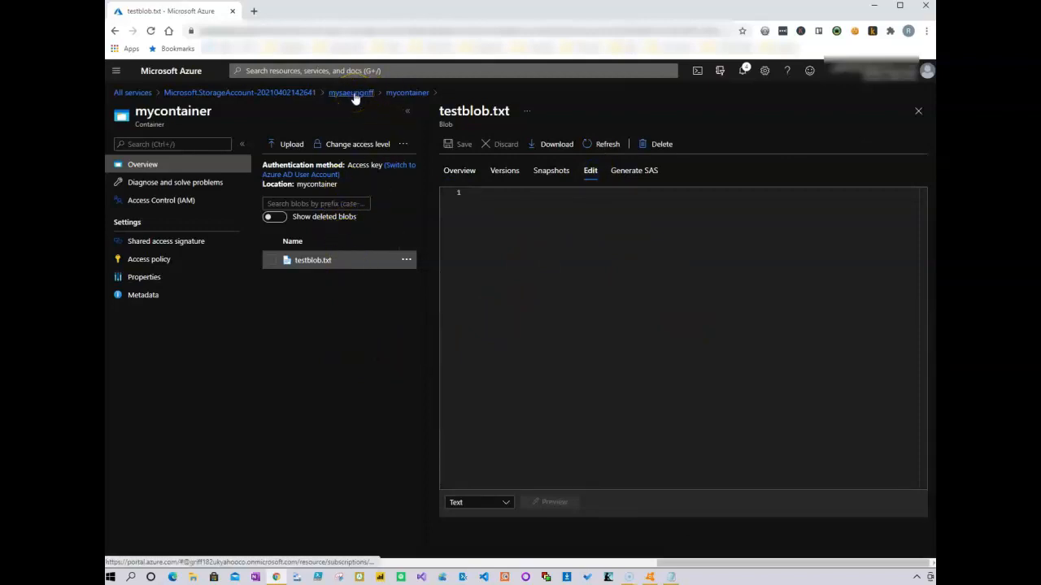
Return to the mysaeungriff storage account and chart its Transactions metric for the Account namespace
click(351, 93)
click(395, 206)
click(174, 333)
scroll(176, 340, down, 5)
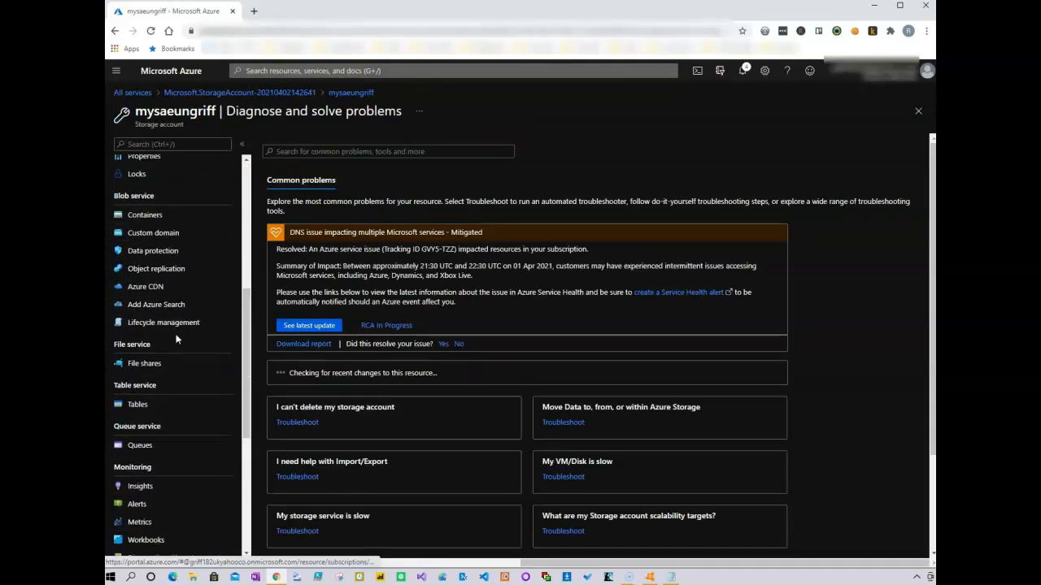
scroll(151, 464, down, 2)
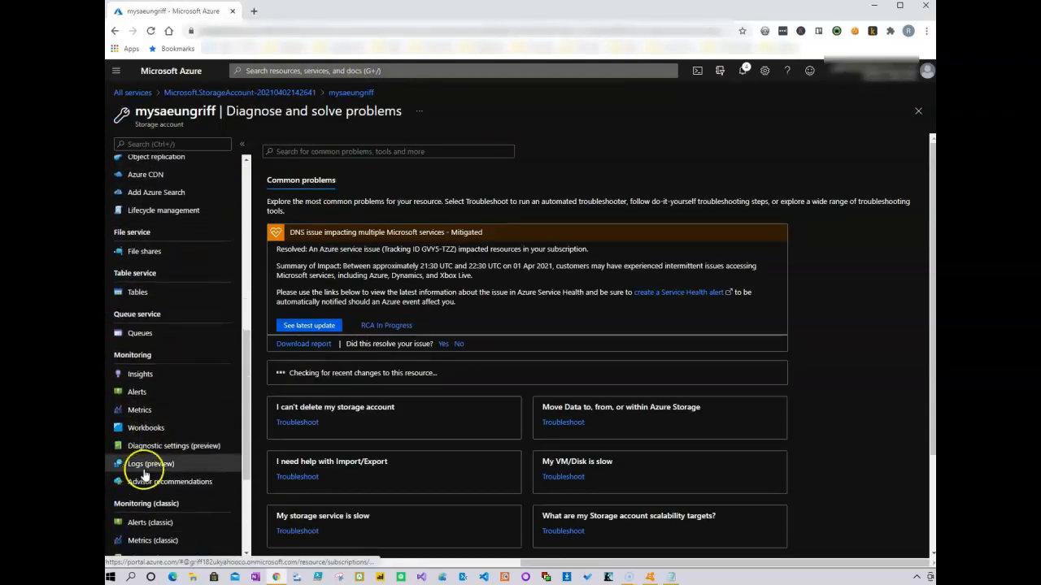
click(171, 411)
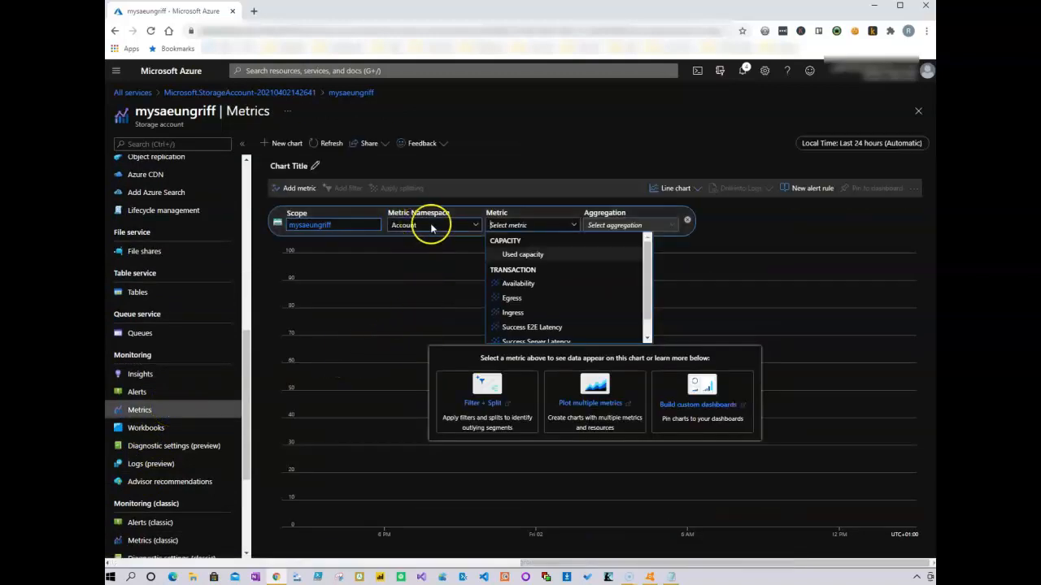
scroll(548, 260, down, 1)
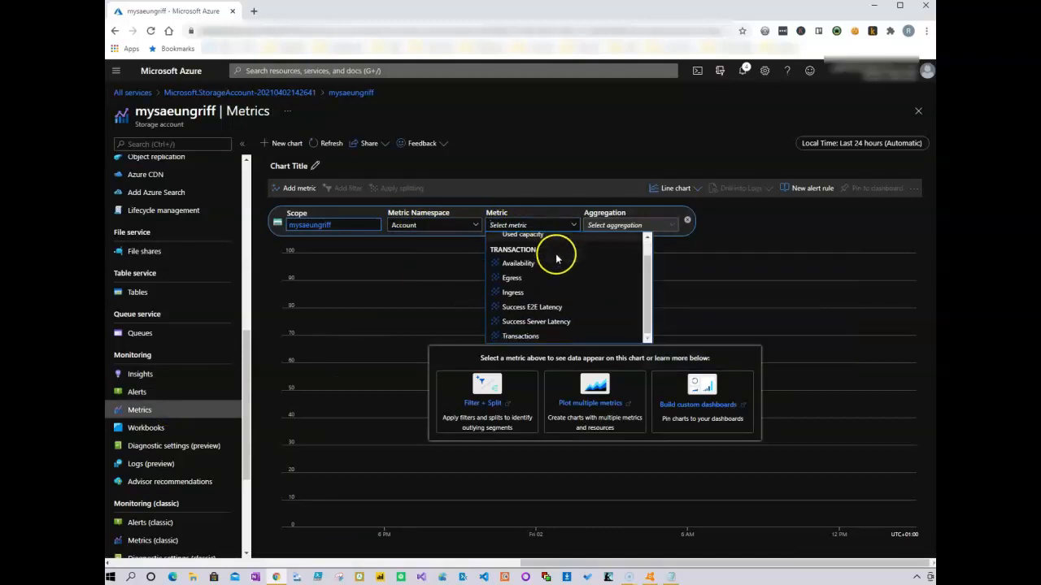
click(532, 336)
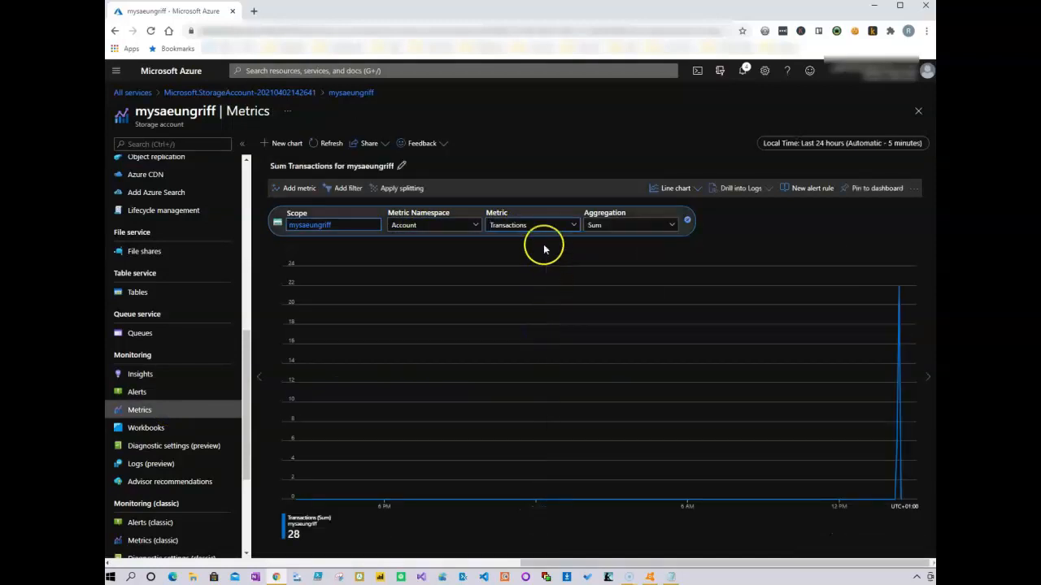